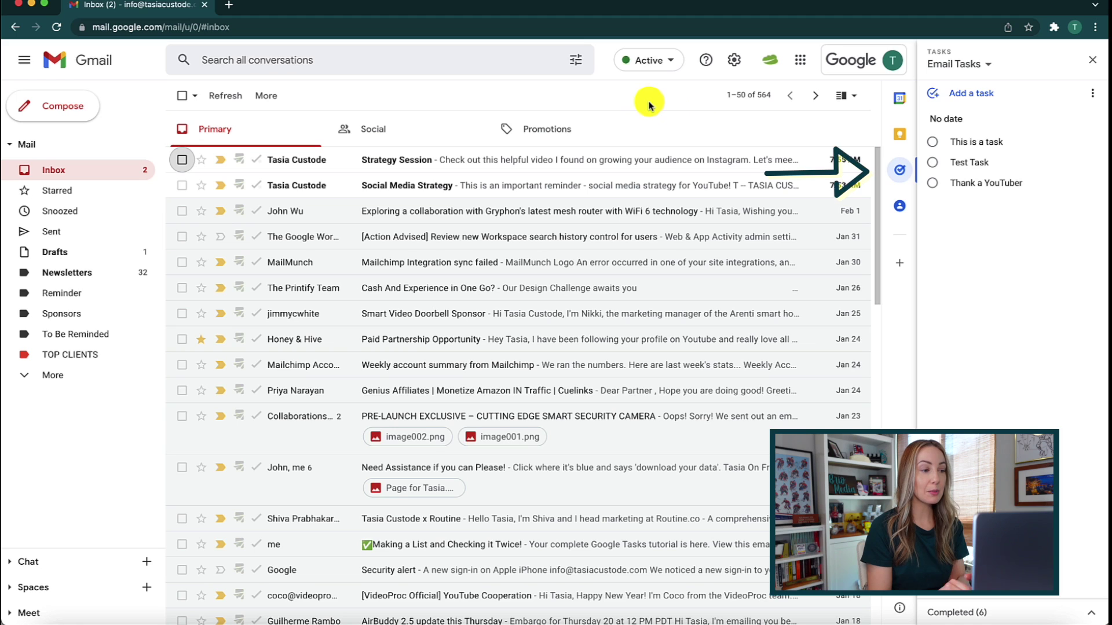
Turn the Strategy Session email and the opened CanvasRebel / Voyage Feature email into tasks
left_click_drag(549, 164, 949, 146)
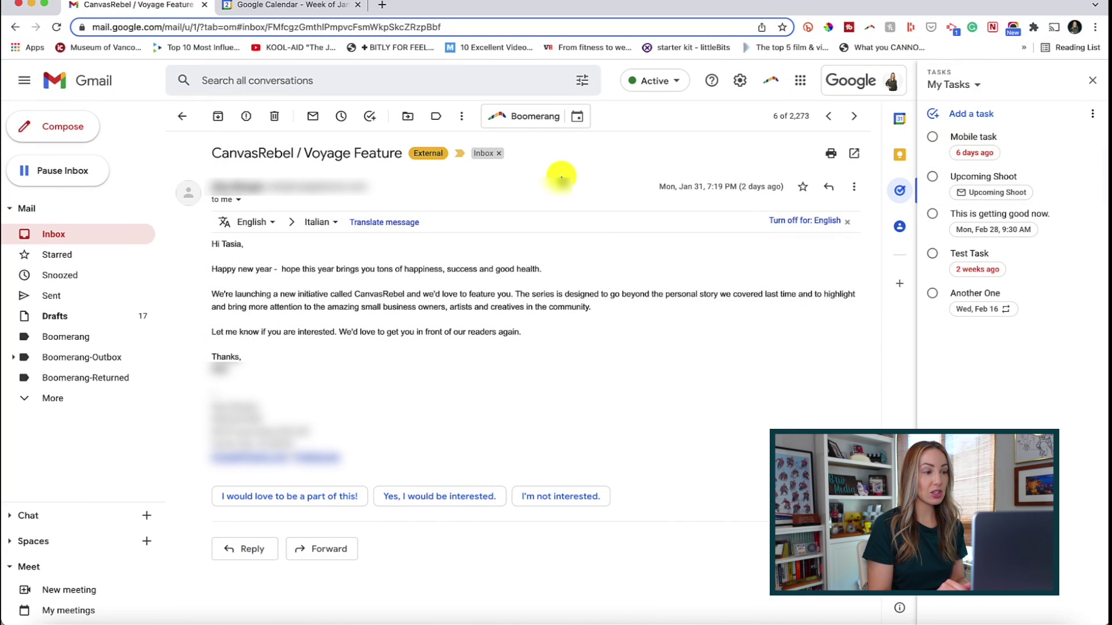
left_click(369, 117)
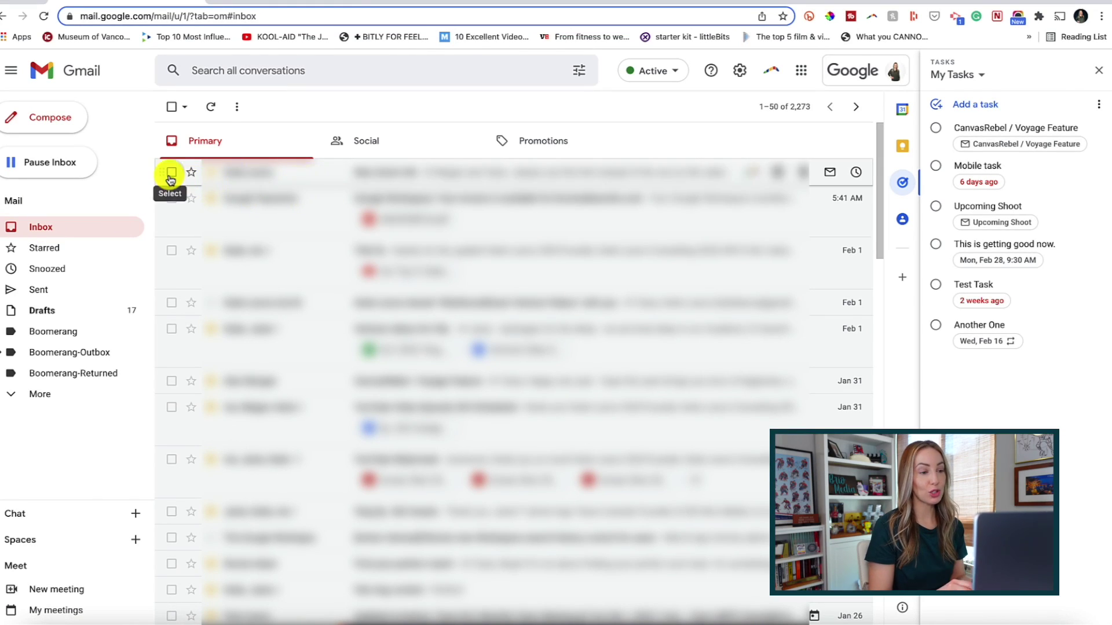
Select the two newest emails in the Primary inbox and add them both to Tasks
left_click(171, 174)
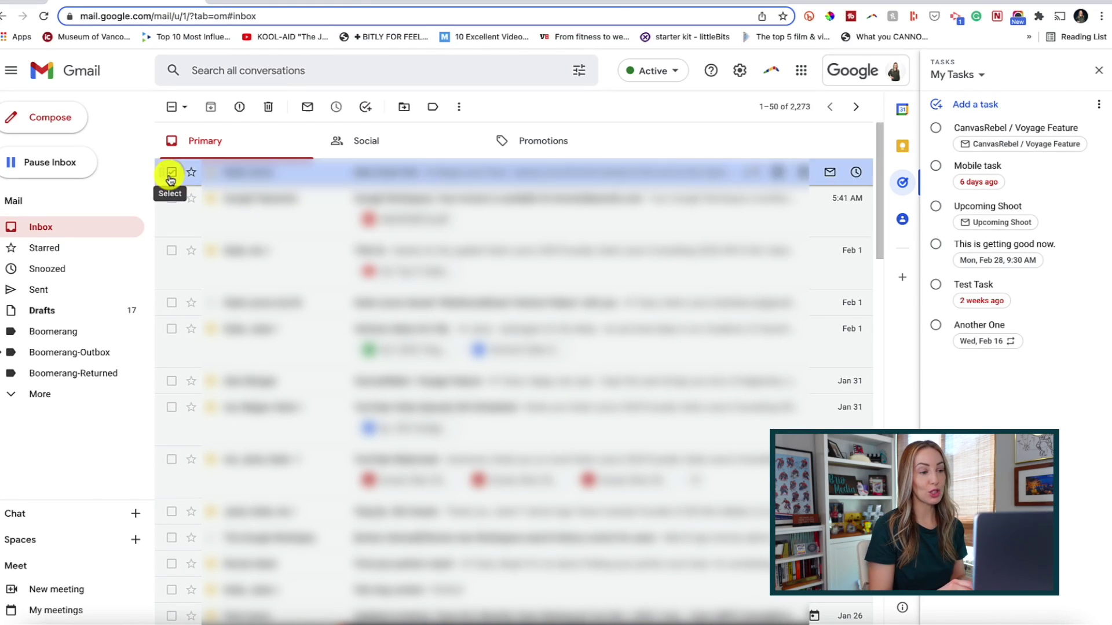
left_click(170, 199)
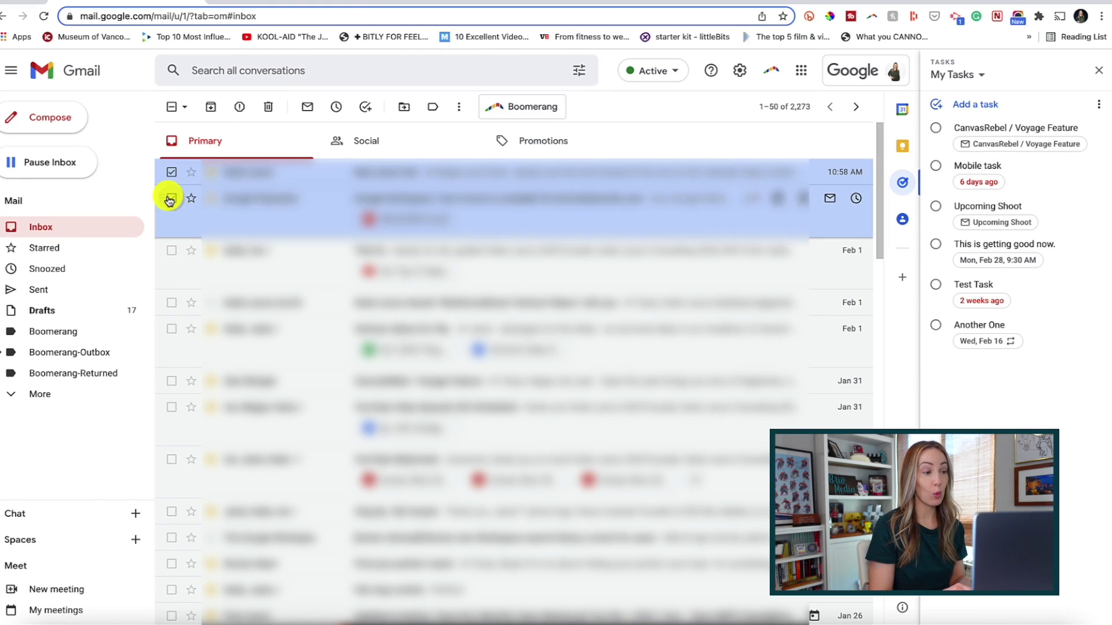
left_click(365, 108)
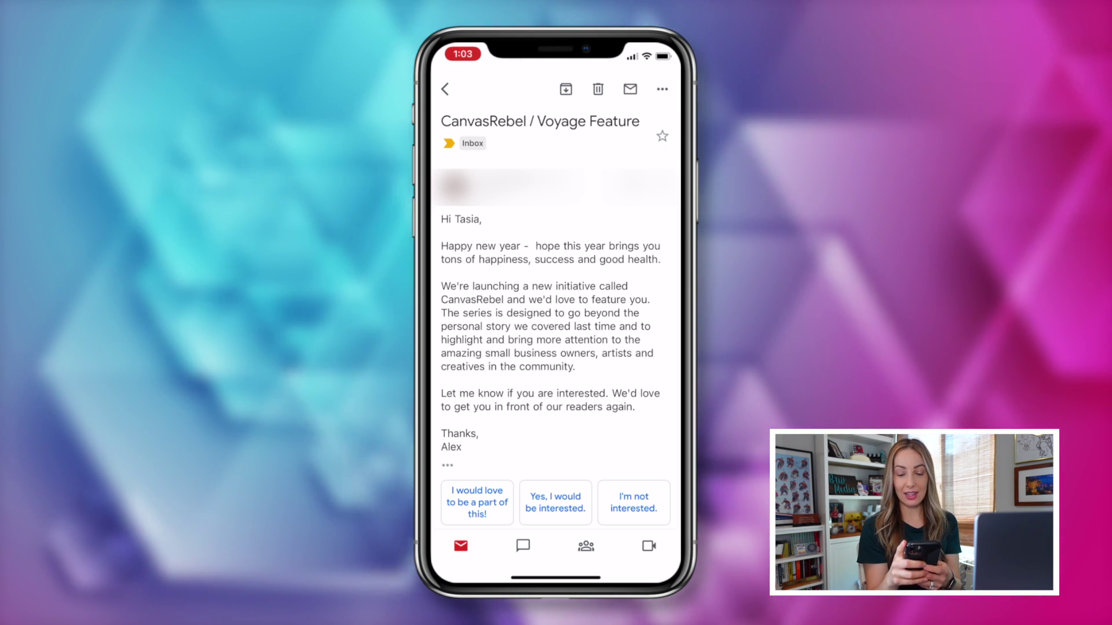
In the Gmail phone app, add the opened CanvasRebel / Voyage Feature email to Tasks
left_click(662, 89)
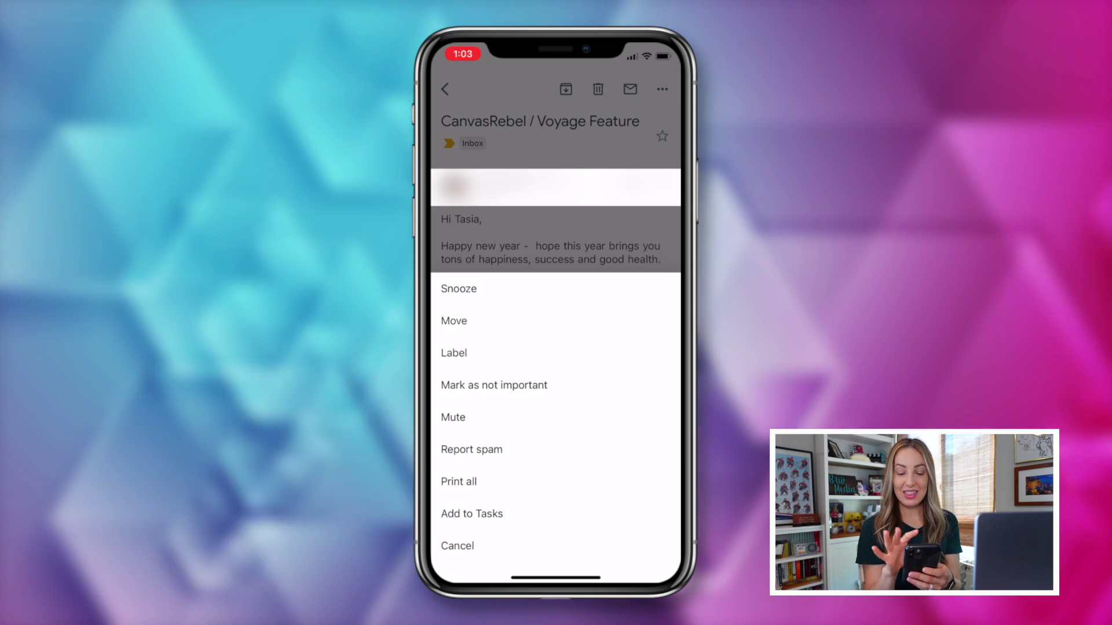
left_click(509, 513)
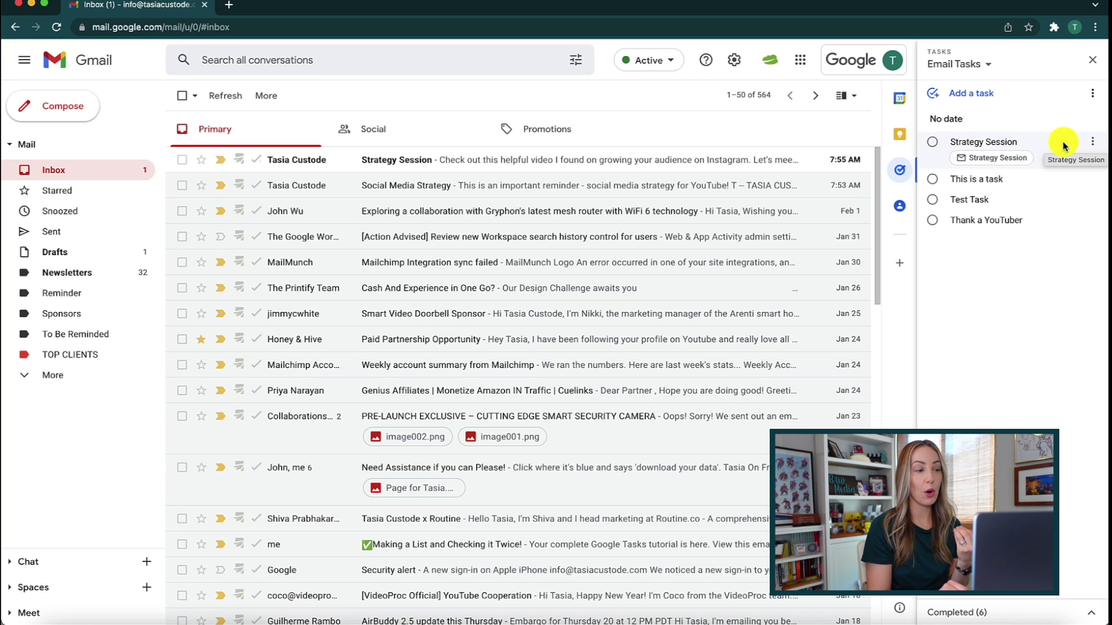
Open the Strategy Session task in the Email Tasks list
left_click(1021, 141)
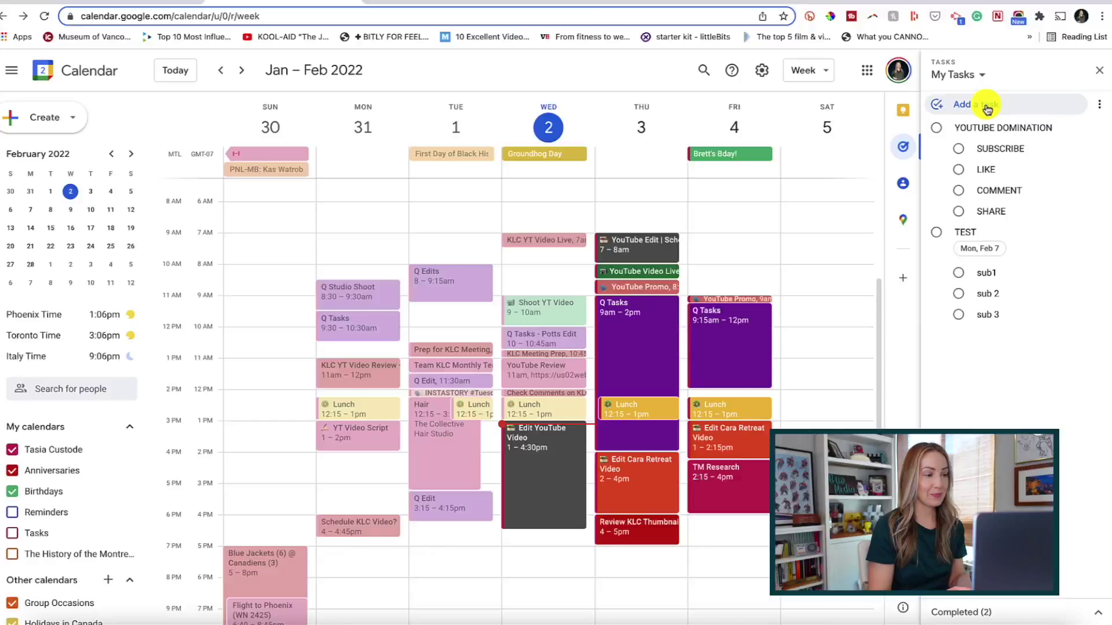
In Google Calendar, add a task titled "Bill Q for month" to My Tasks and view its date options without setting one
left_click(988, 109)
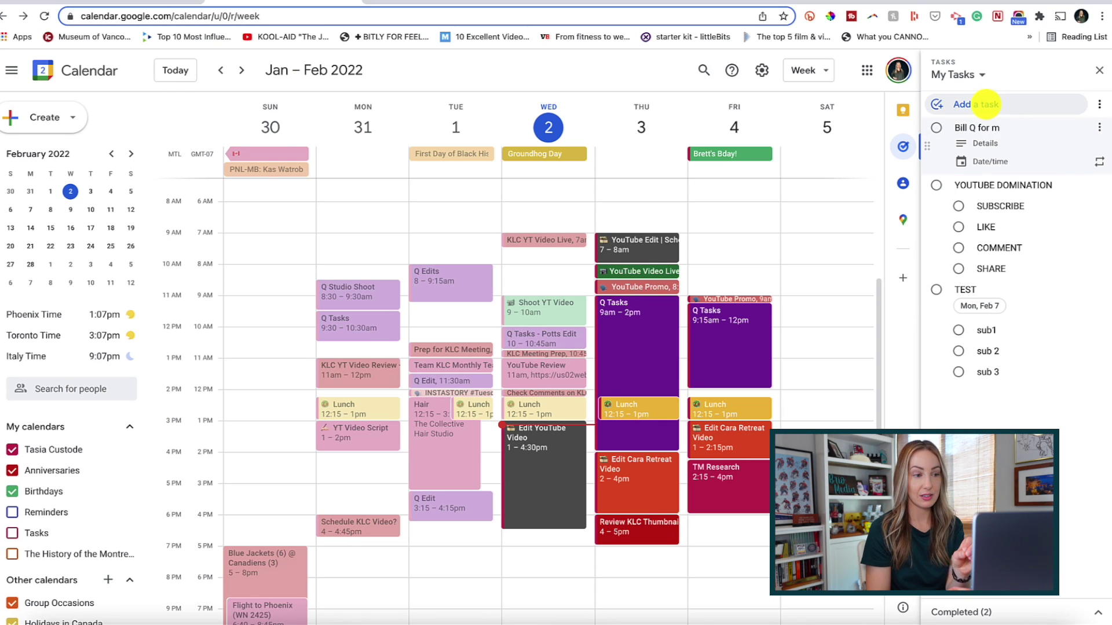
left_click(983, 165)
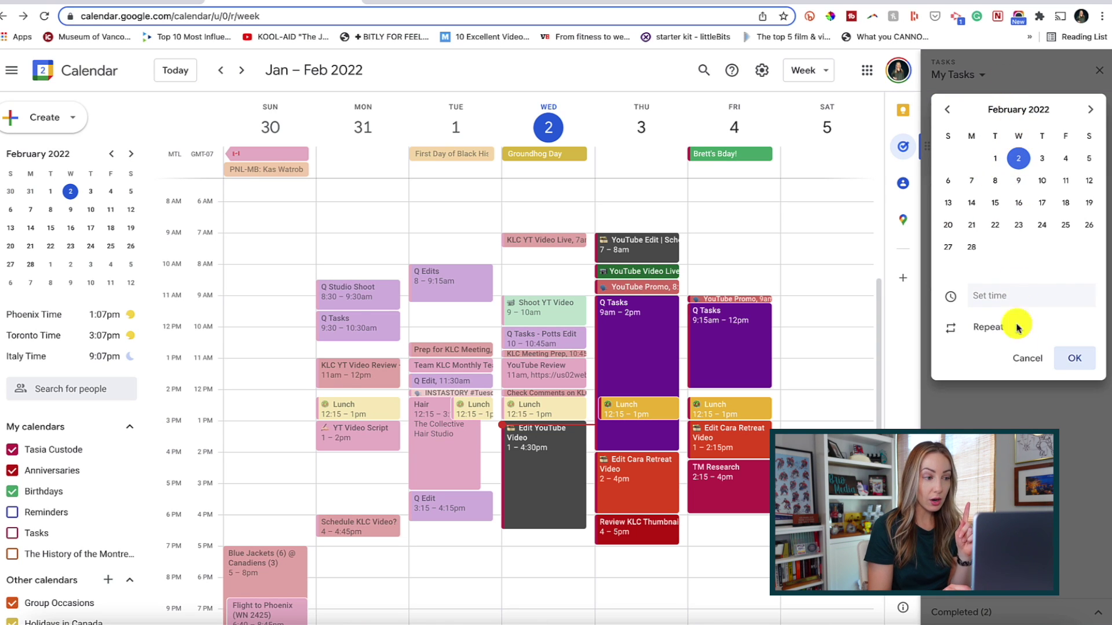
left_click(1025, 359)
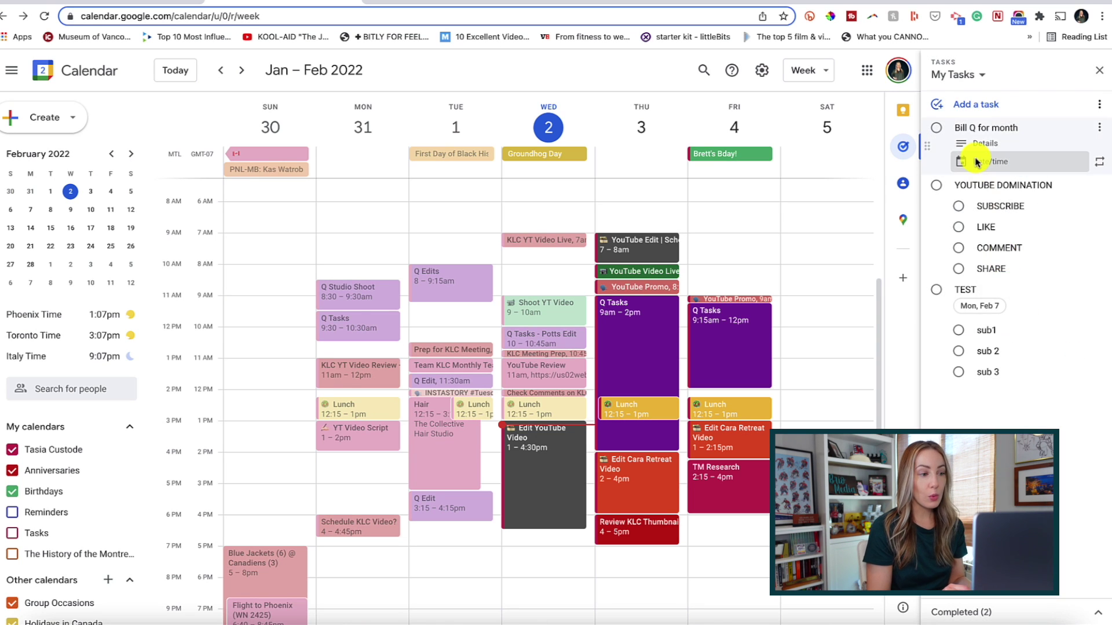
Make the "Bill Q for month" task repeat every 1 month on day 3, starting in February
left_click(1100, 164)
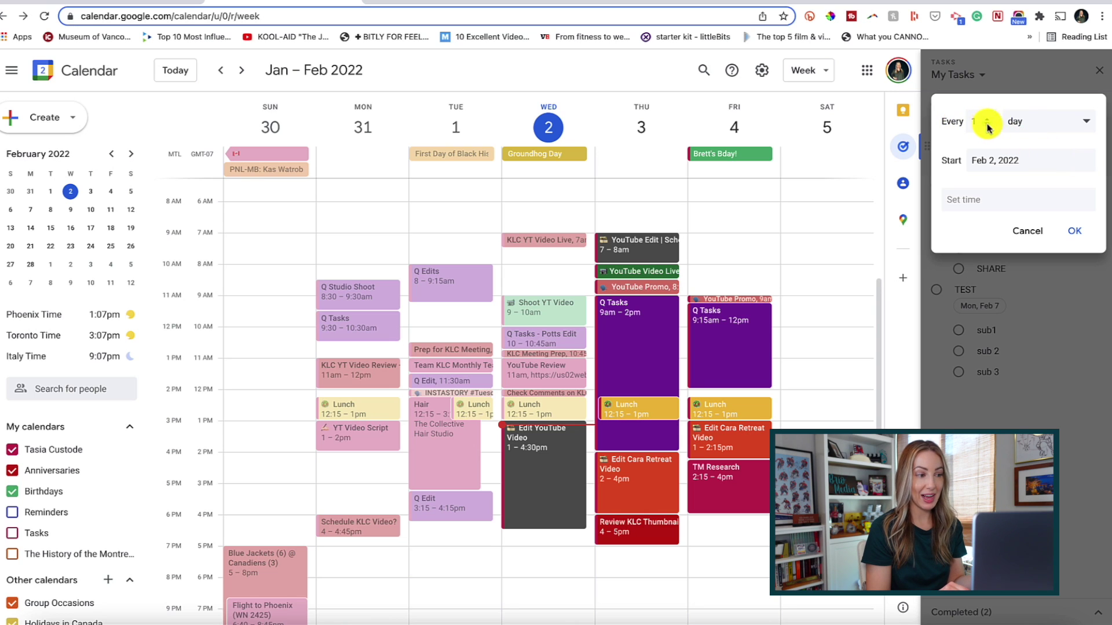
left_click(1024, 128)
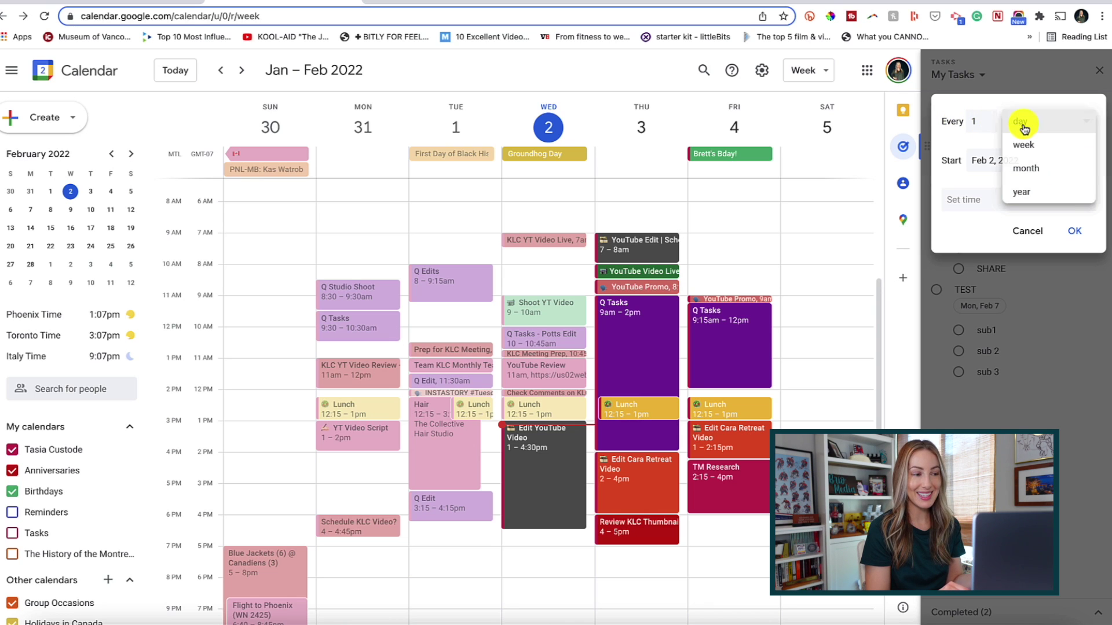
left_click(1032, 168)
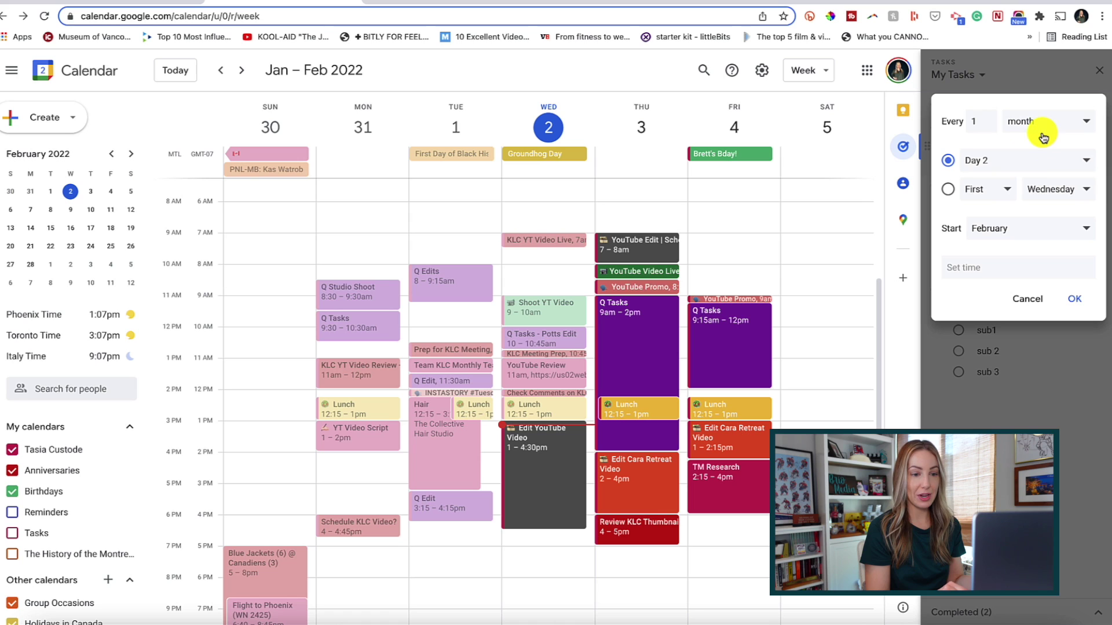
left_click(996, 166)
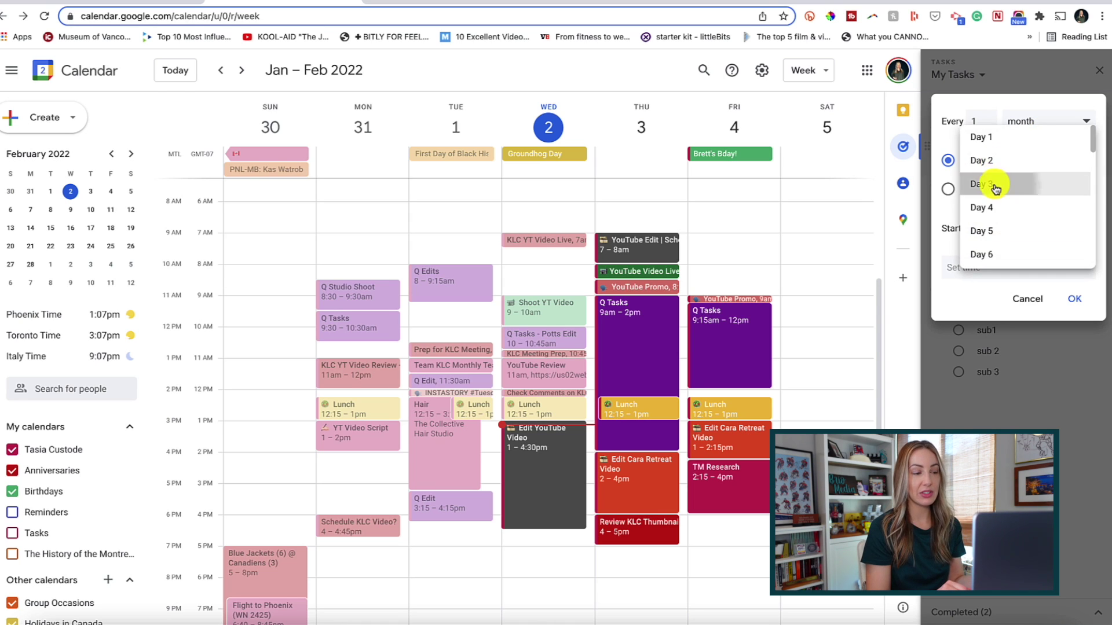
left_click(993, 183)
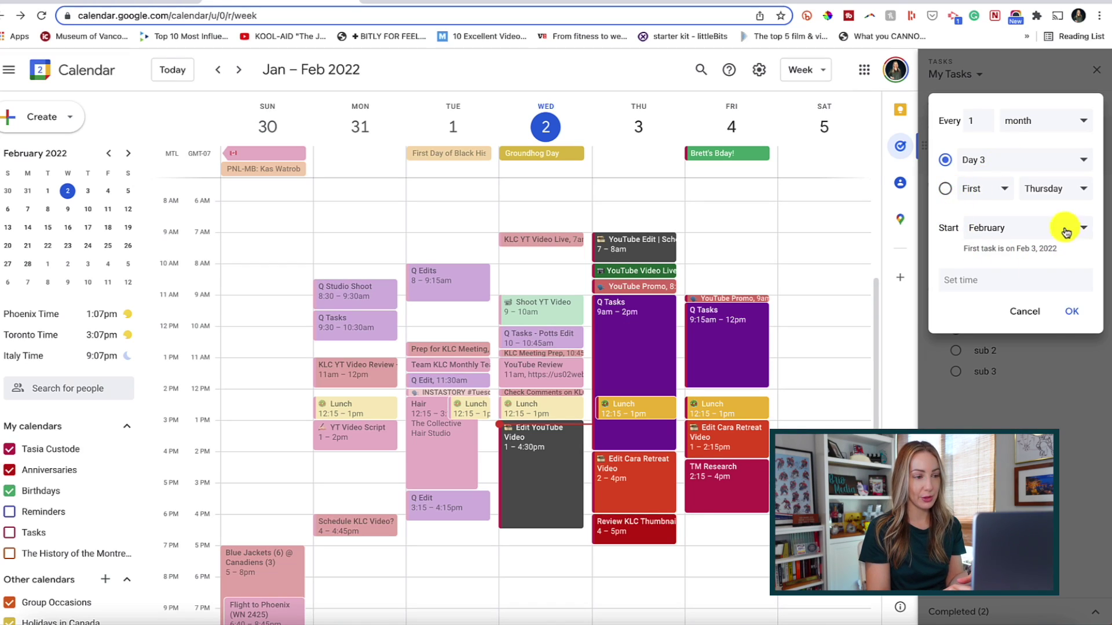
left_click(1072, 313)
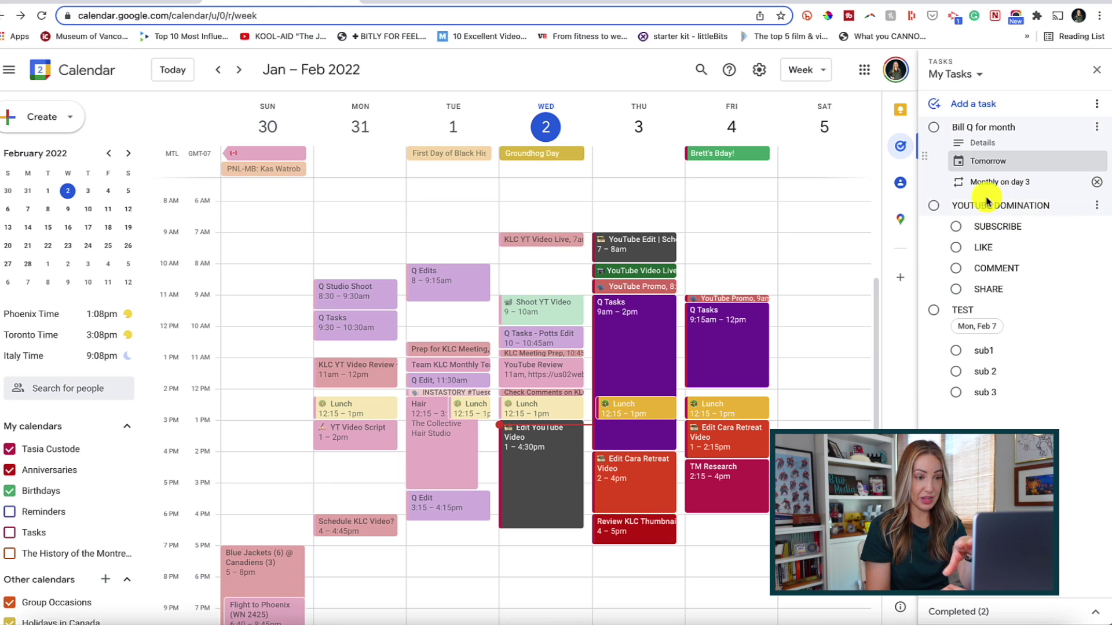
Mark the "Bill Q for month" task as complete and add a task titled "PROJECT ONE"
left_click(933, 133)
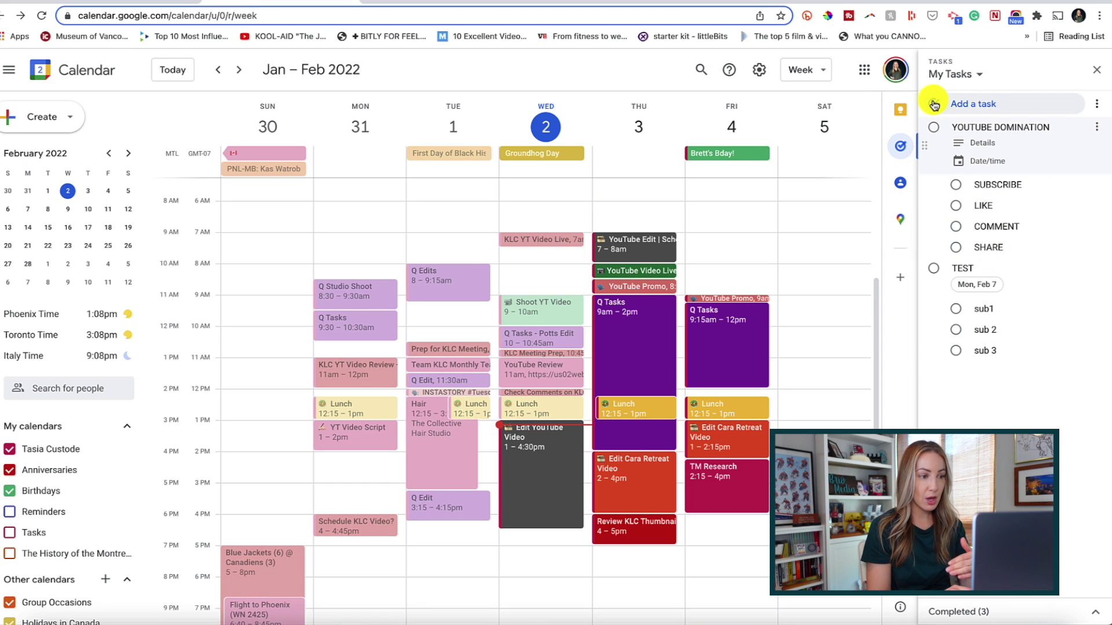
left_click(971, 106)
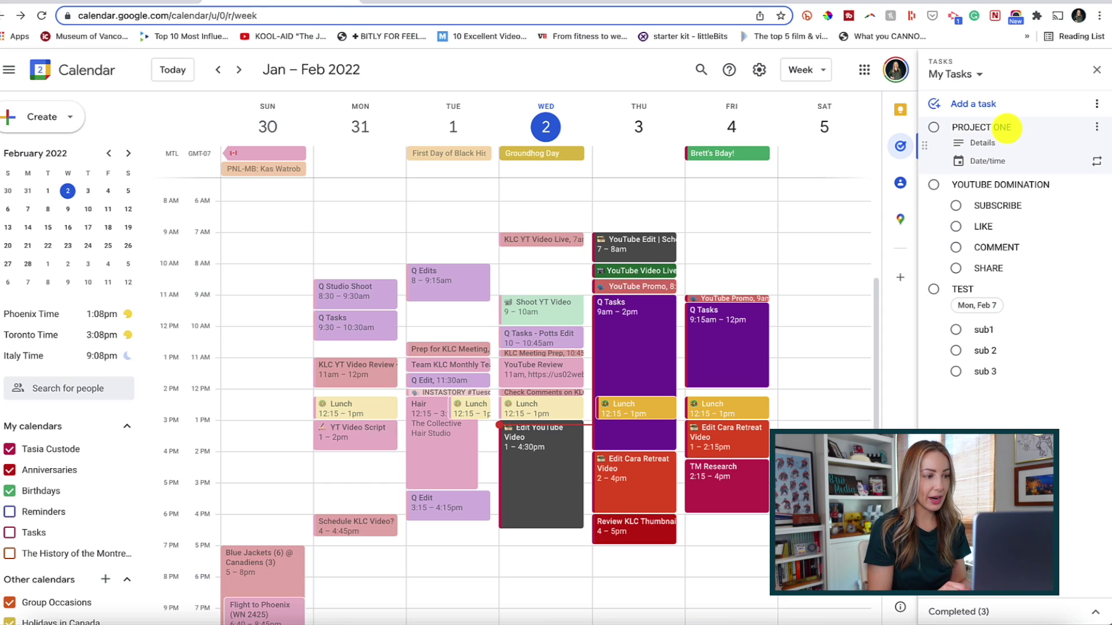
Add four subtasks under PROJECT ONE: "do this first", "do this second", "then, you guessed it, do this" and "now do this!"
left_click(1095, 128)
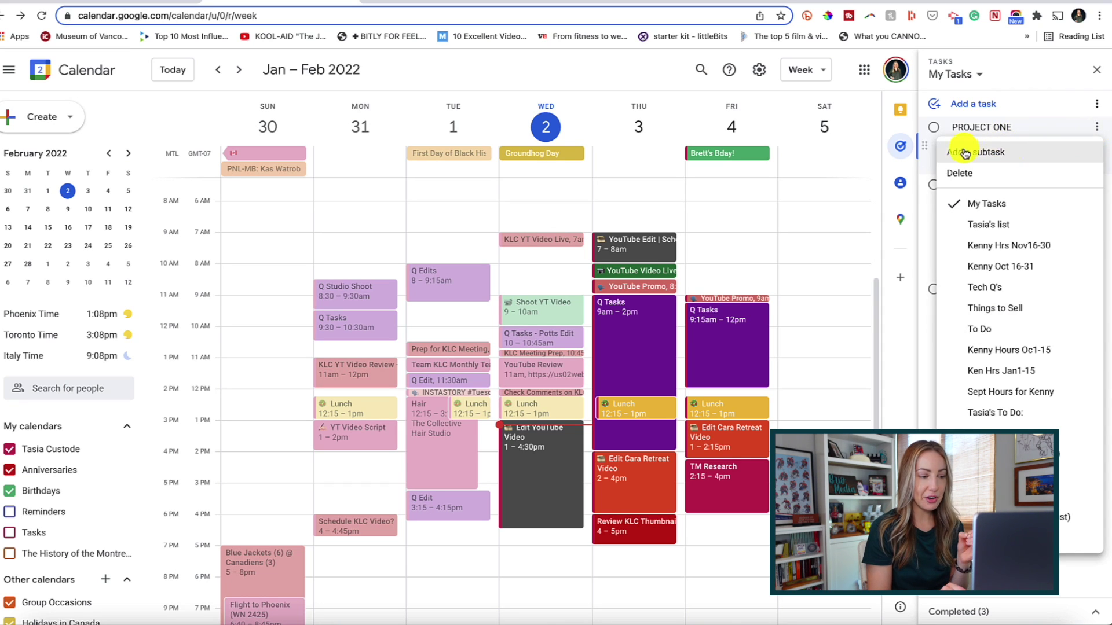
left_click(1017, 154)
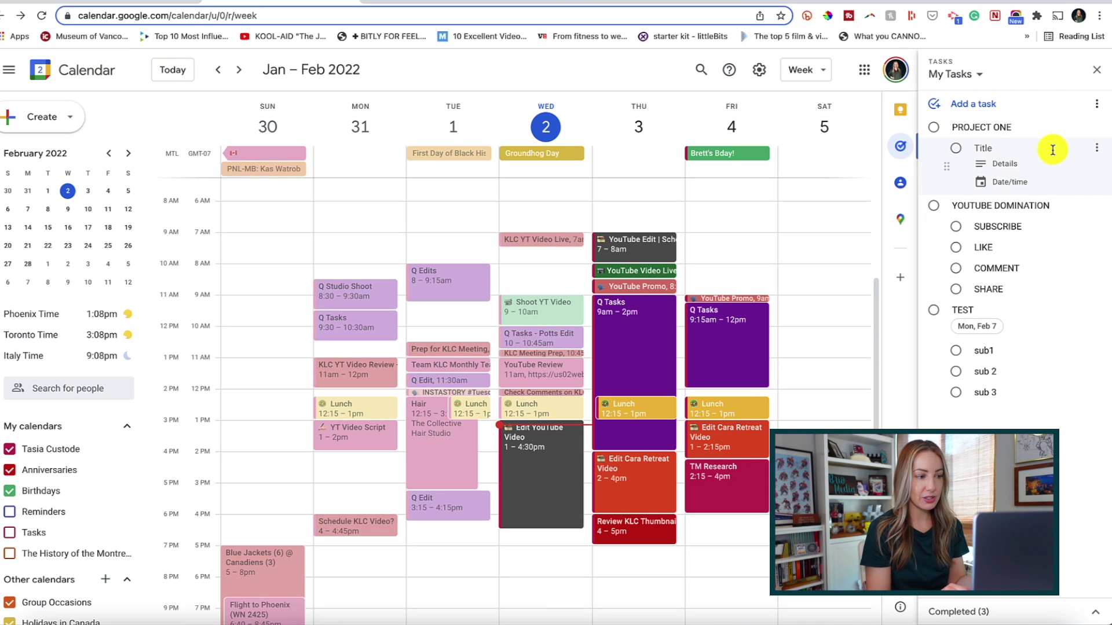
type("do this first")
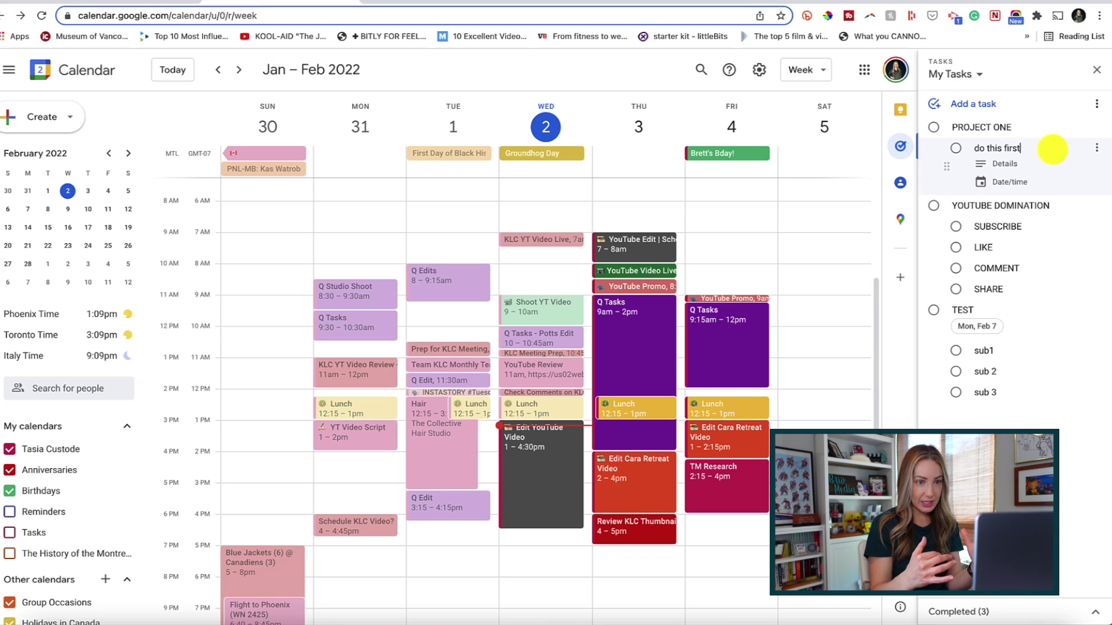
key("Return")
type("do this f")
key("BackSpace")
type("second")
key("Return")
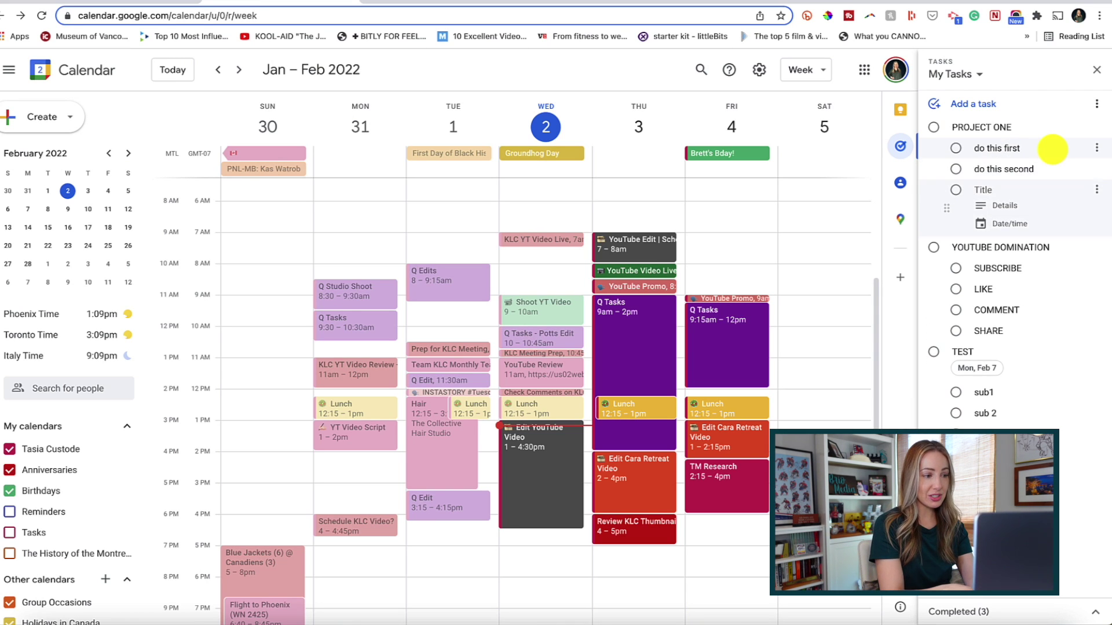
type("then, you guessed it, do this")
key("Return")
type("now do this!")
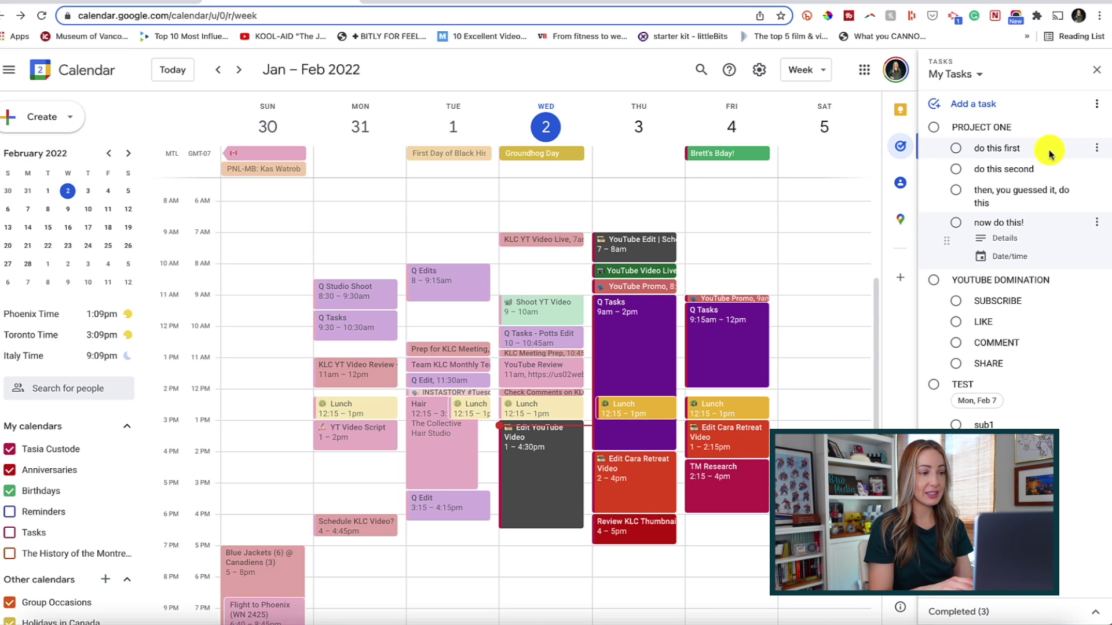
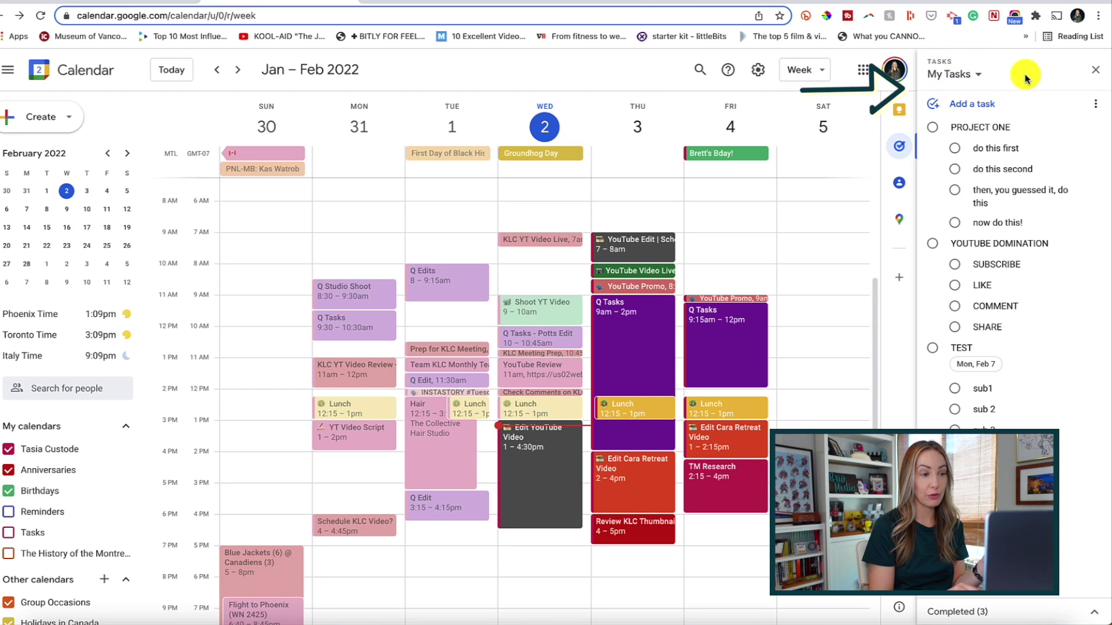
Create a new task list named "KLC Tasks"
left_click(978, 76)
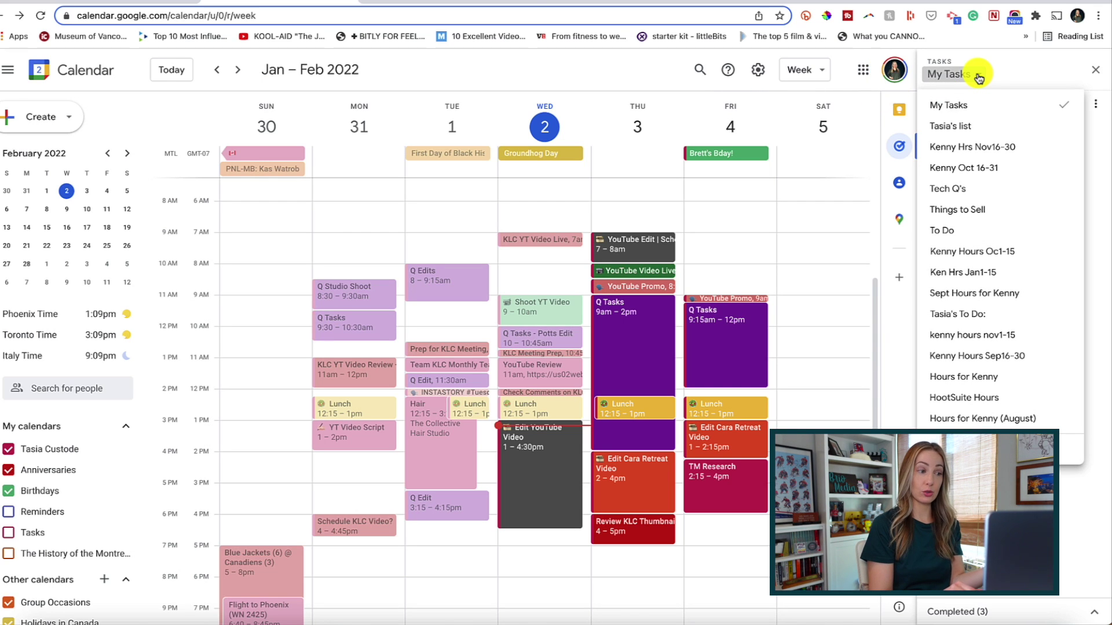
left_click(982, 76)
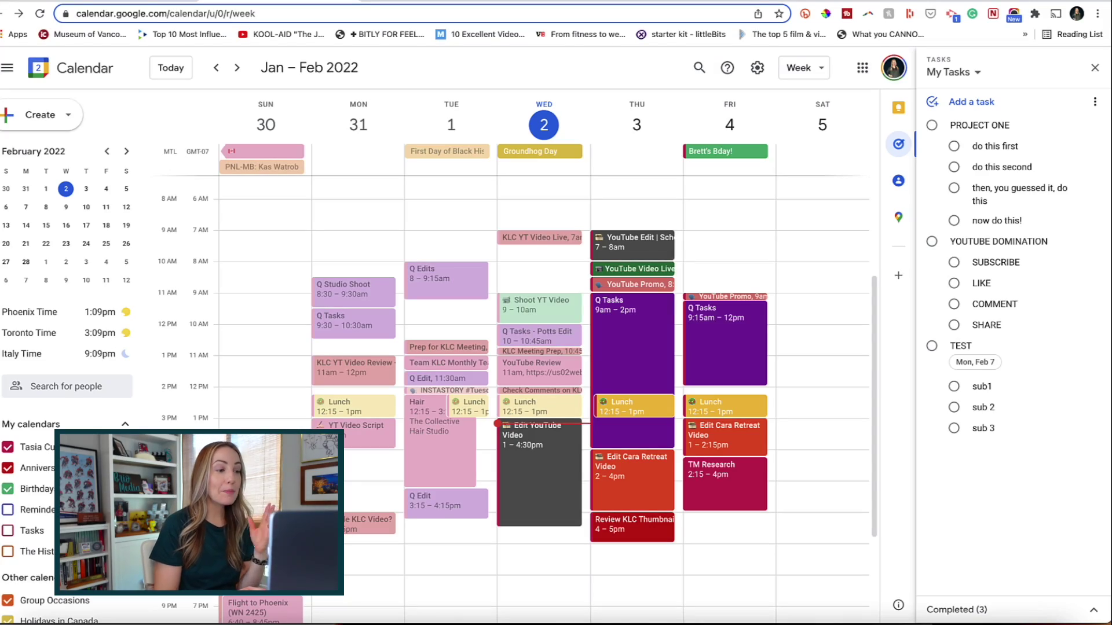
left_click(976, 73)
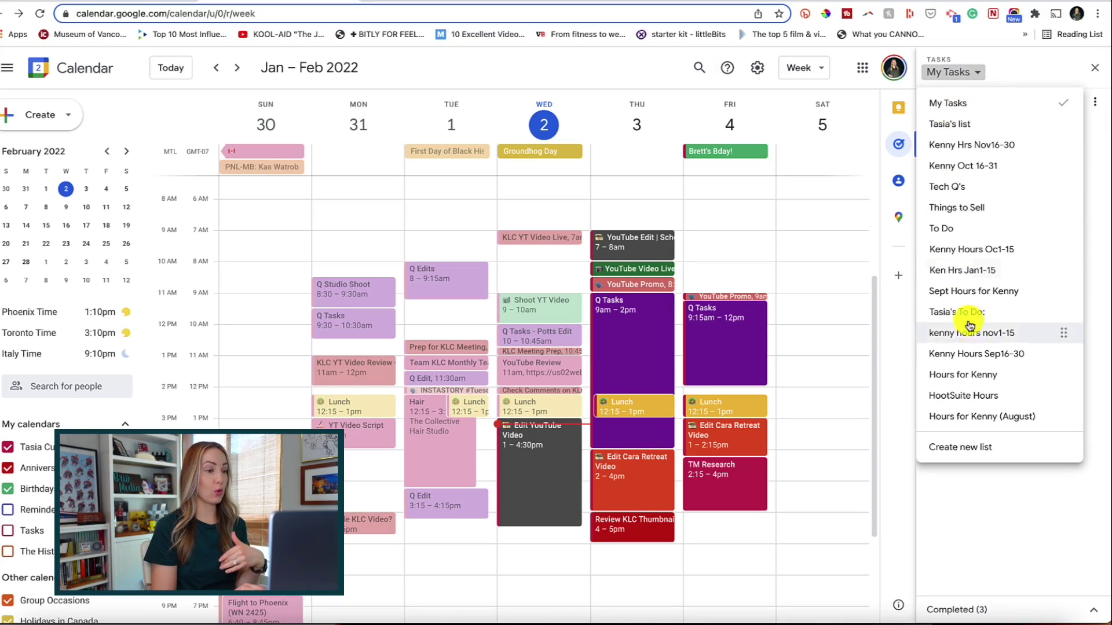
left_click(1003, 453)
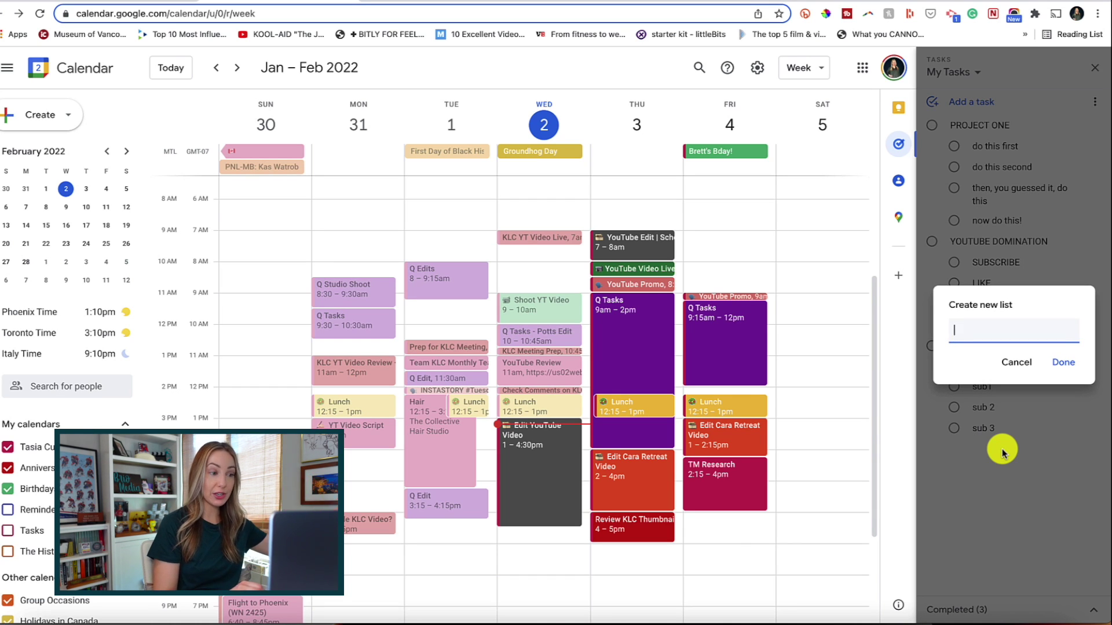
type("KLC ")
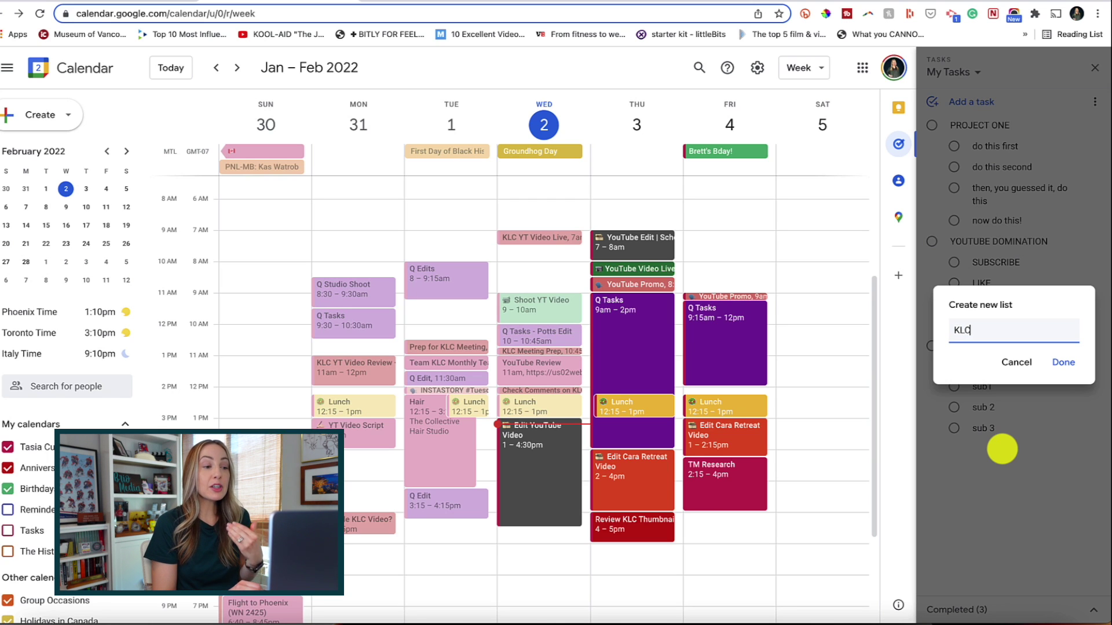
type("Tasks")
key("Return")
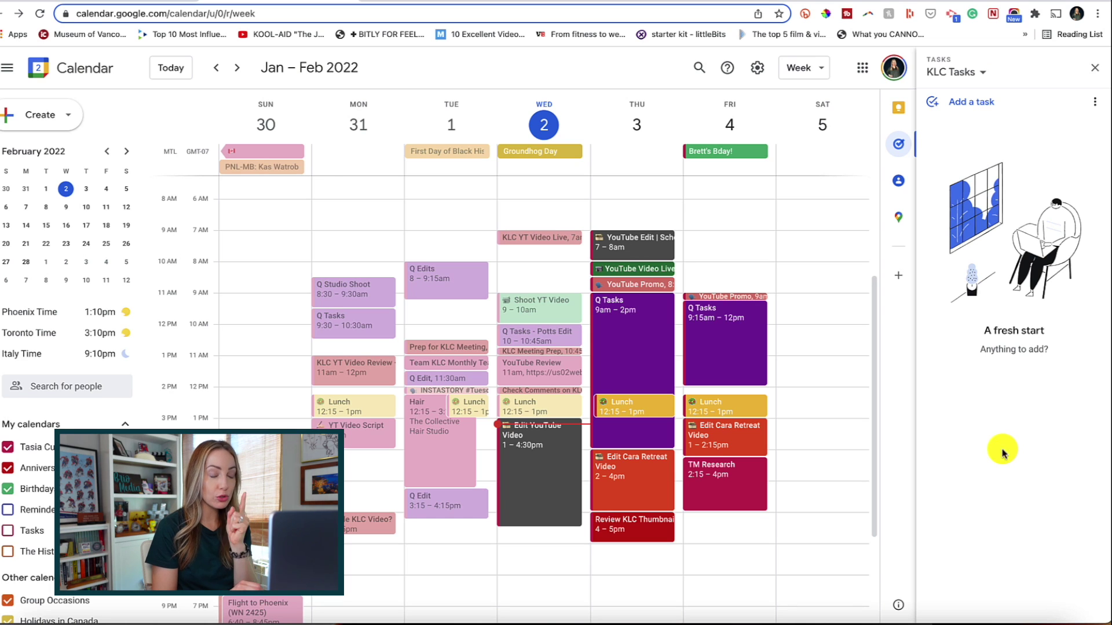
Switch back to the My Tasks list and open the options of the PROJECT ONE task
left_click(981, 73)
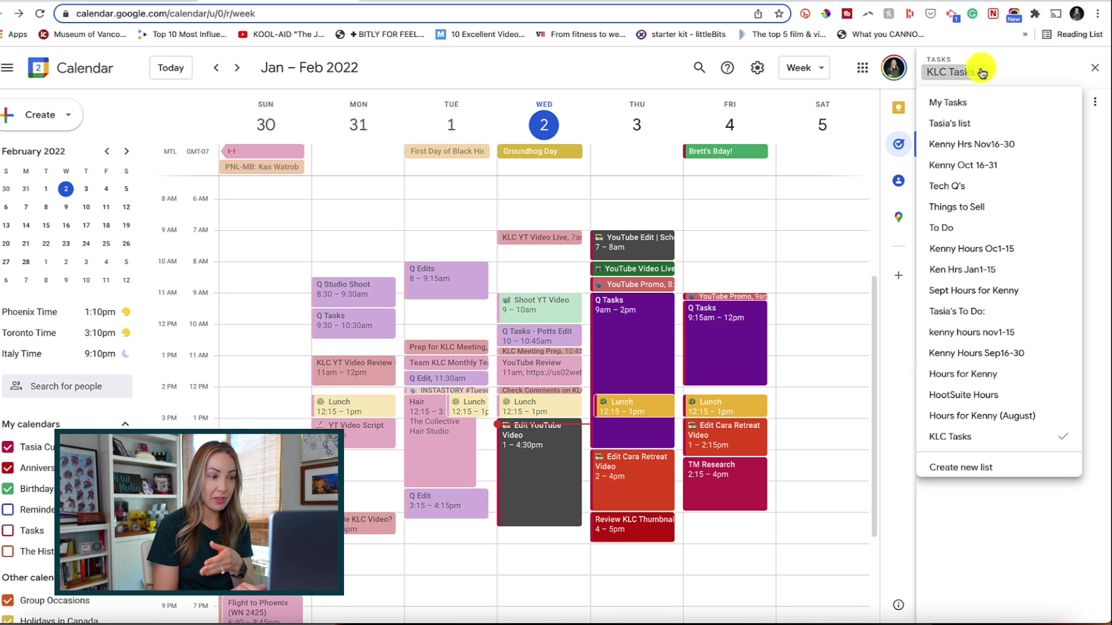
left_click(950, 102)
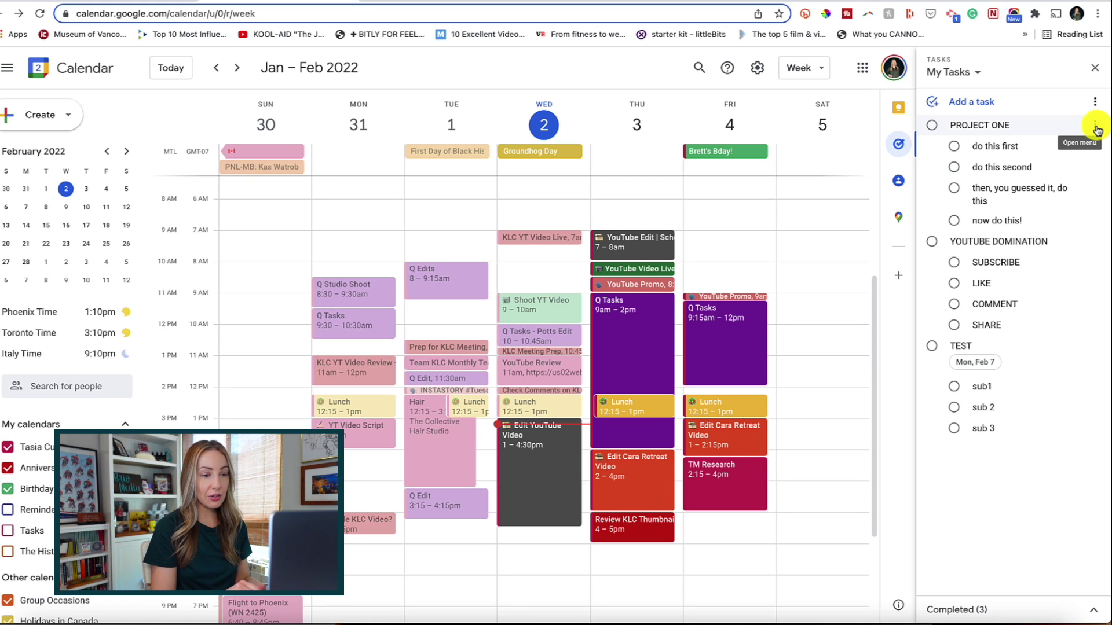
left_click(1095, 127)
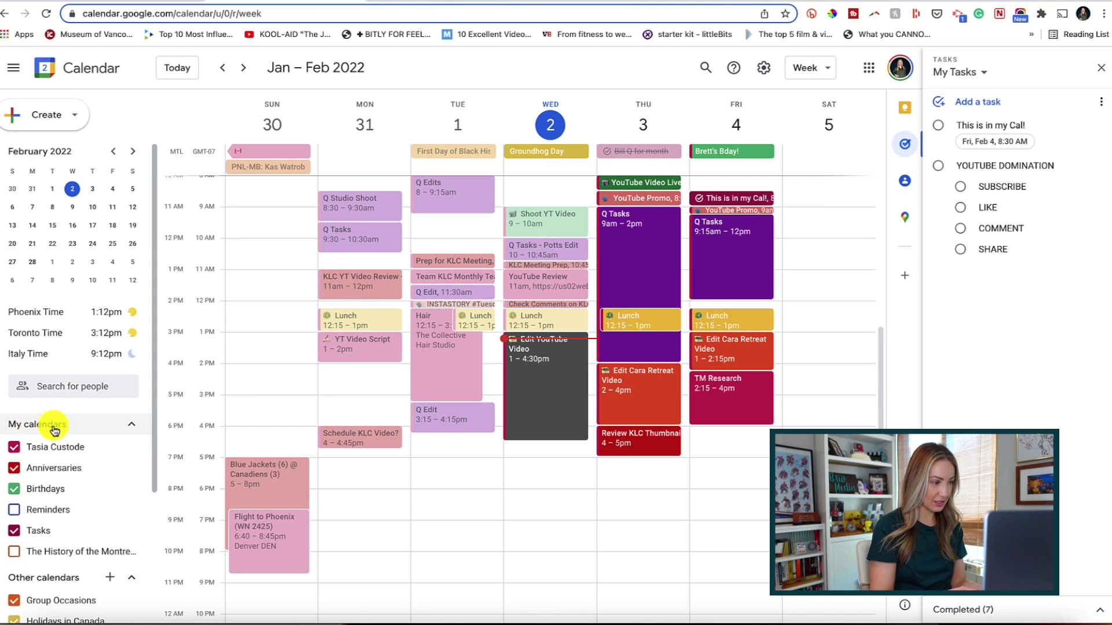
Open the custom background color chooser for the Tasks calendar
left_click(14, 533)
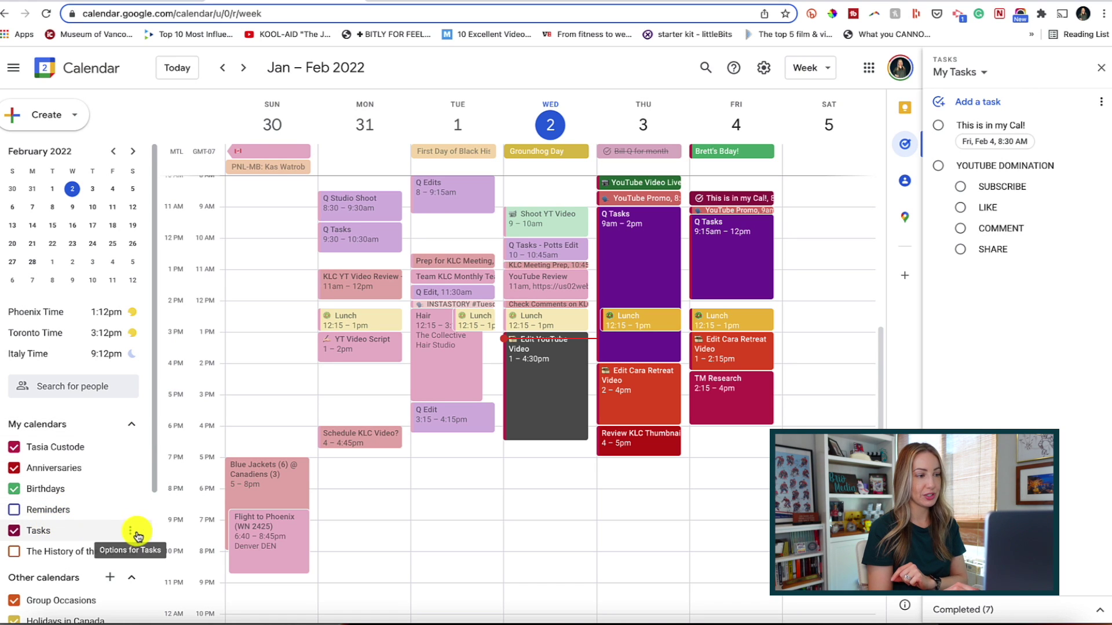
left_click(133, 533)
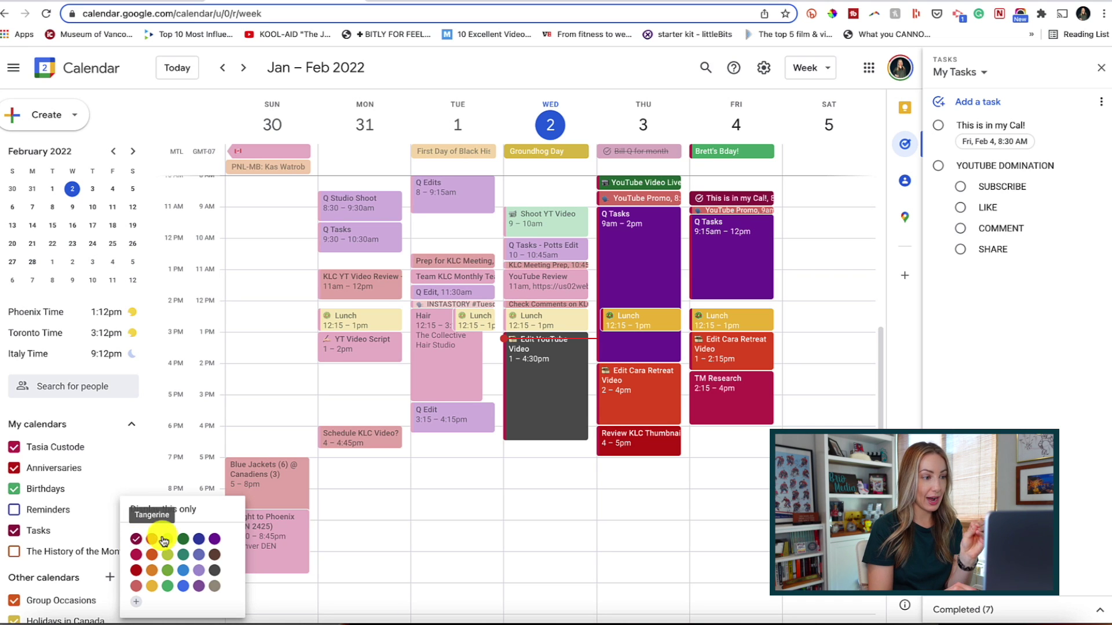
left_click(136, 606)
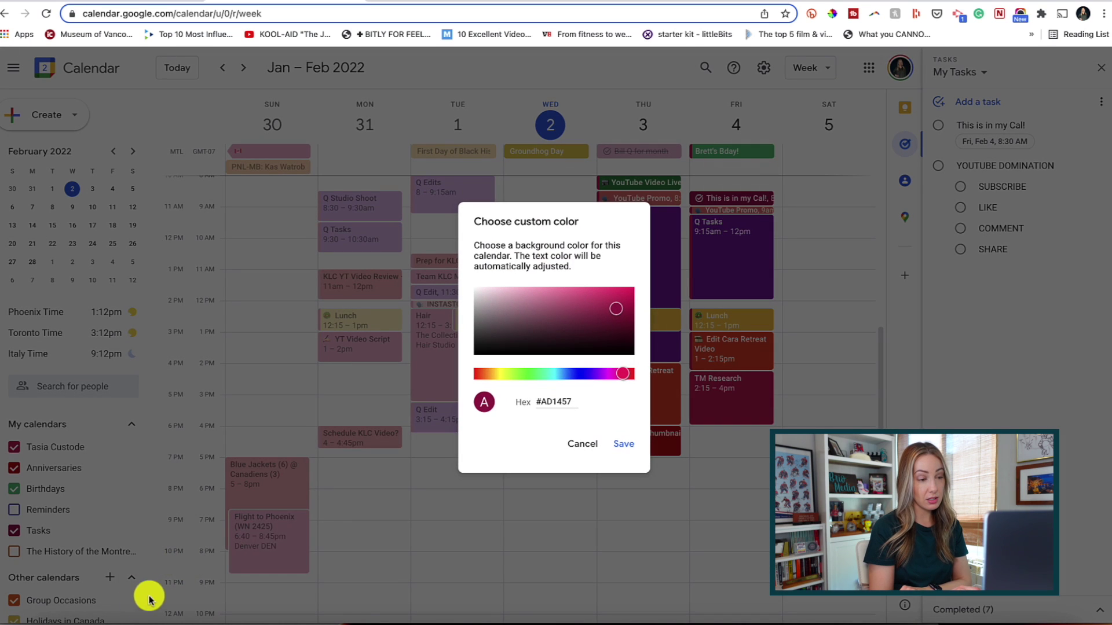